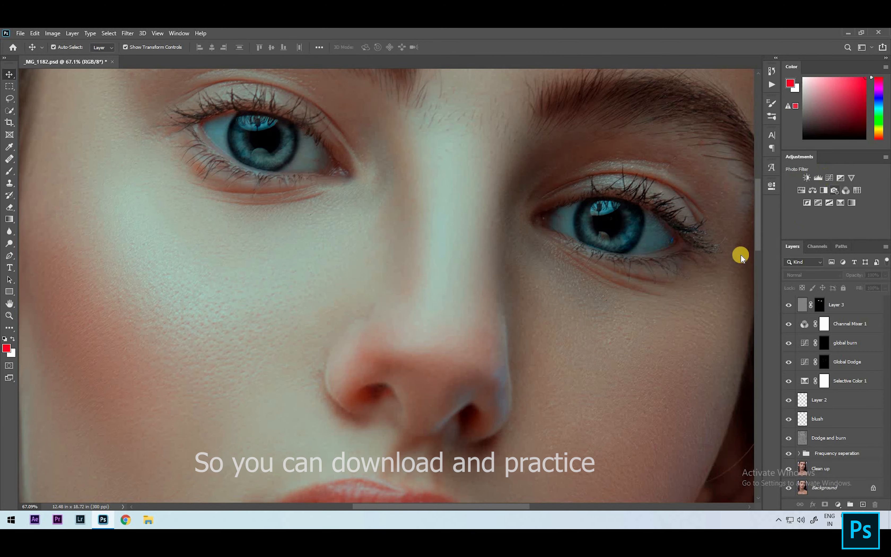
Step: Add a Curves adjustment layer with a point at input 112, output 135, and invert its mask to black
{"action": "mouse_move", "coordinate": [701, 279]}
{"action": "left_mouse_down"}
{"action": "mouse_move", "coordinate": [691, 270]}
{"action": "mouse_move", "coordinate": [694, 276]}
{"action": "left_mouse_up"}
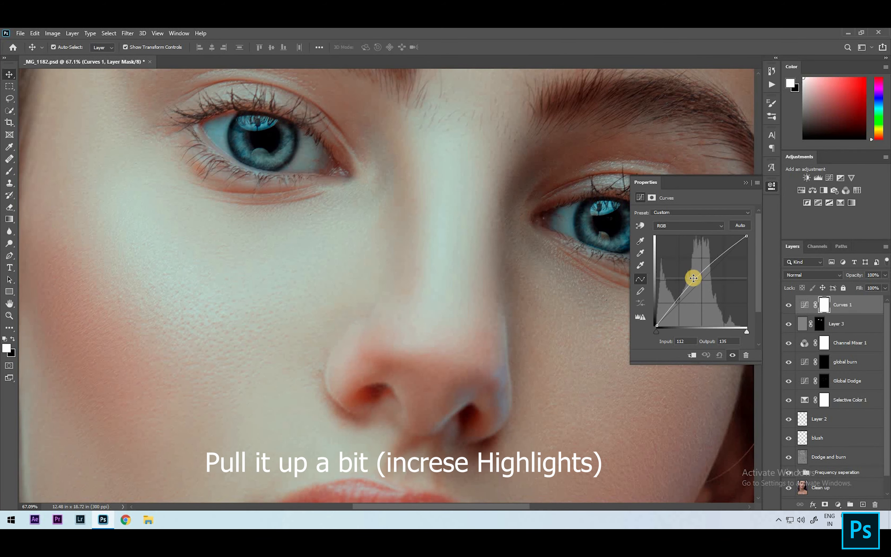
{"action": "left_click", "coordinate": [745, 183]}
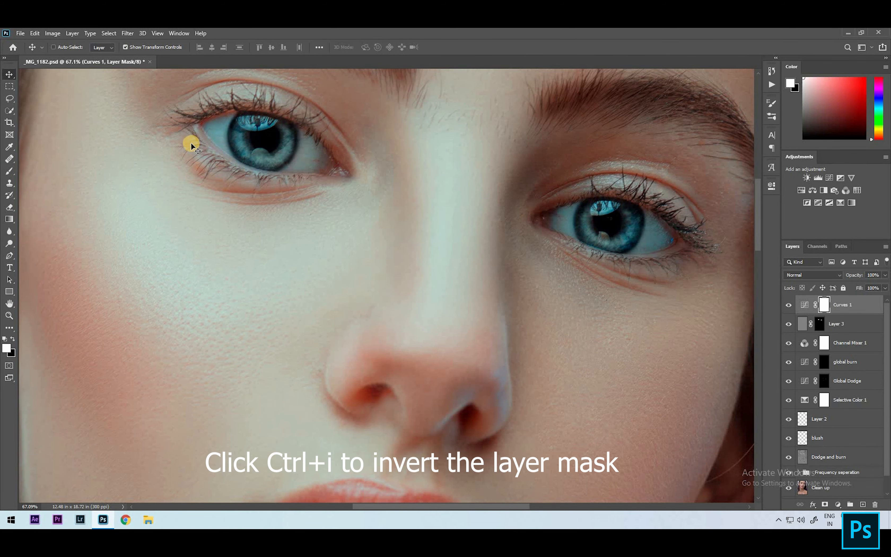
{"action": "key", "text": "ctrl+i"}
Step: Rename the new Curves layer as eye details
{"action": "scroll", "coordinate": [325, 147], "scroll_direction": "up", "scroll_amount": 5}
{"action": "left_click", "coordinate": [839, 305]}
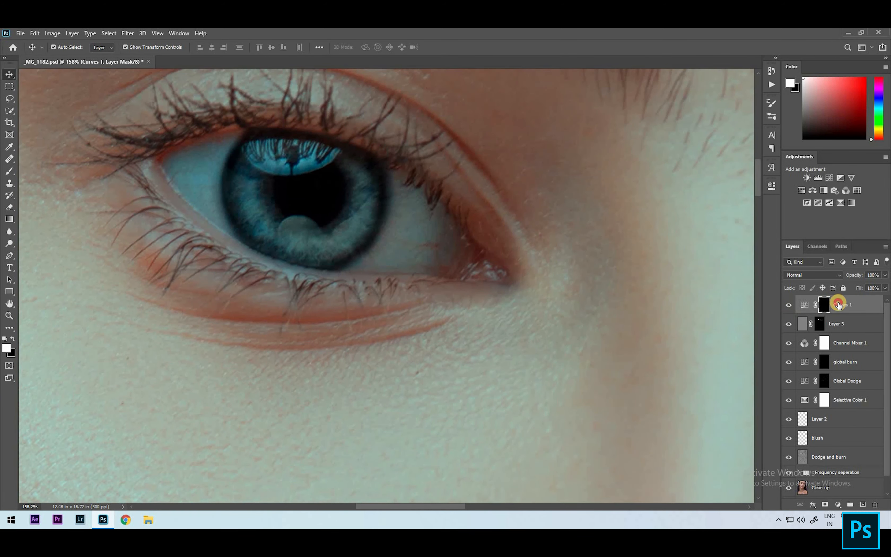
{"action": "double_click", "coordinate": [838, 304]}
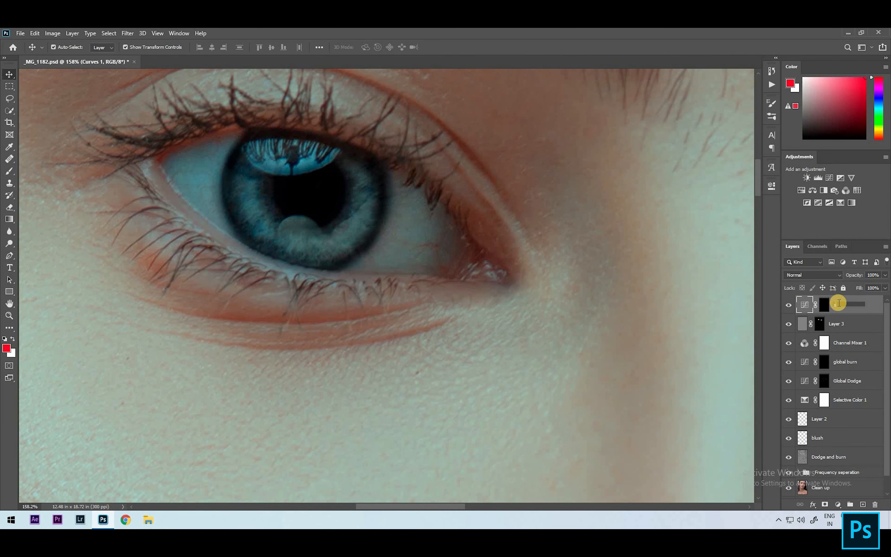
{"action": "type", "text": "eye details"}
{"action": "key", "text": "Return"}
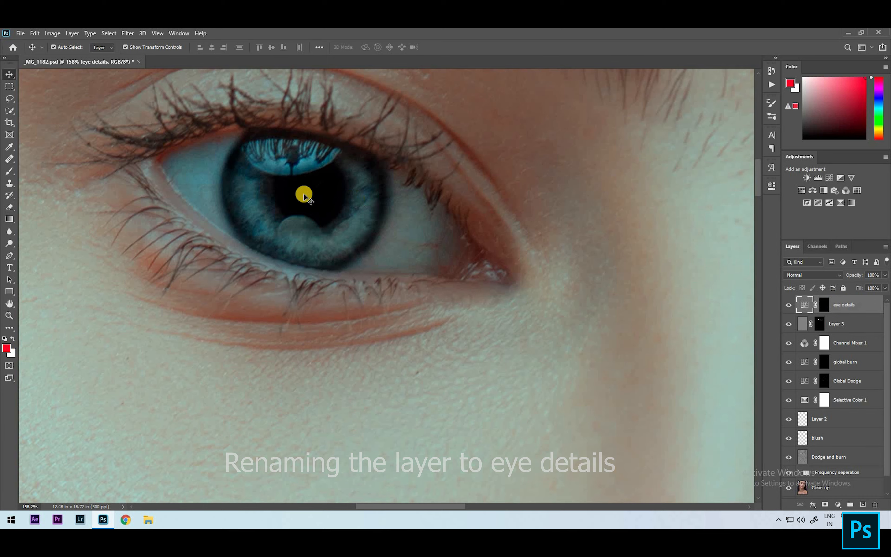
Step: Prepare the Brush tool with 34% flow and white foreground, targeting the eye details layer's mask
{"action": "scroll", "coordinate": [318, 237], "scroll_direction": "up", "scroll_amount": 3}
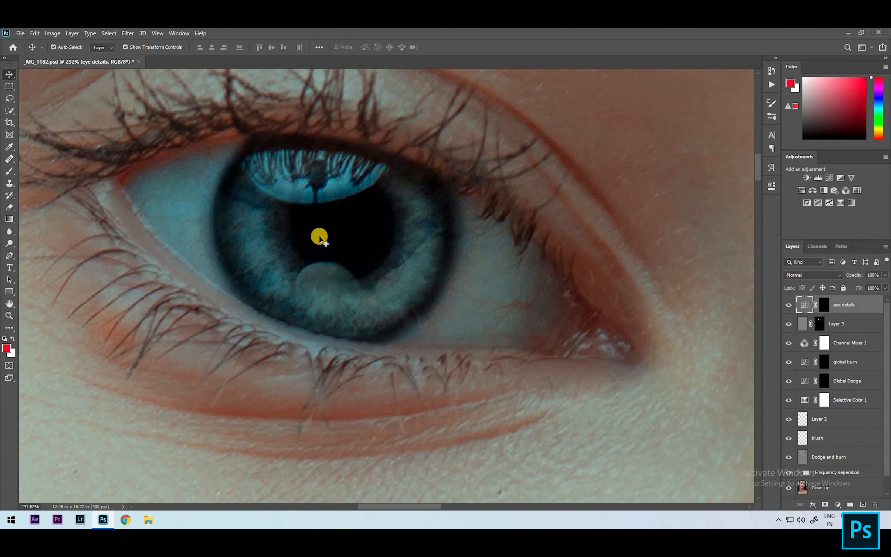
{"action": "left_click", "coordinate": [11, 174]}
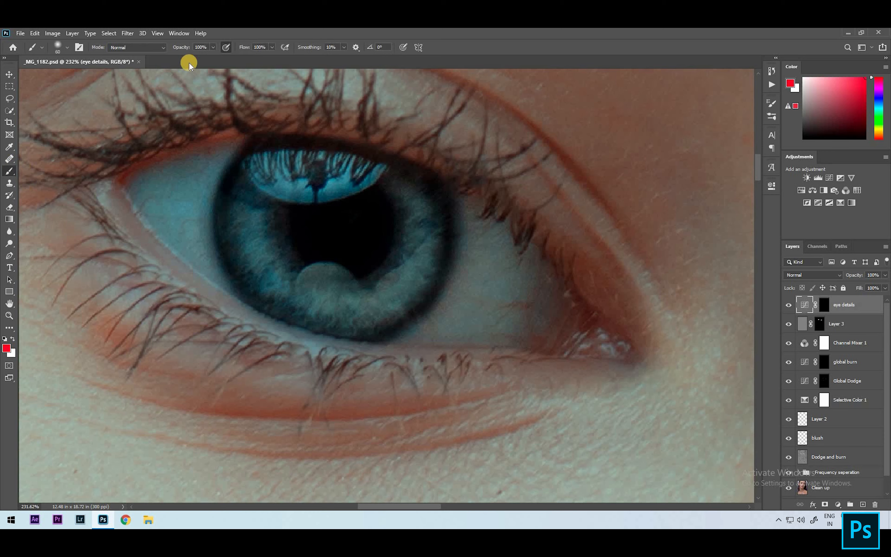
{"action": "left_click", "coordinate": [244, 57]}
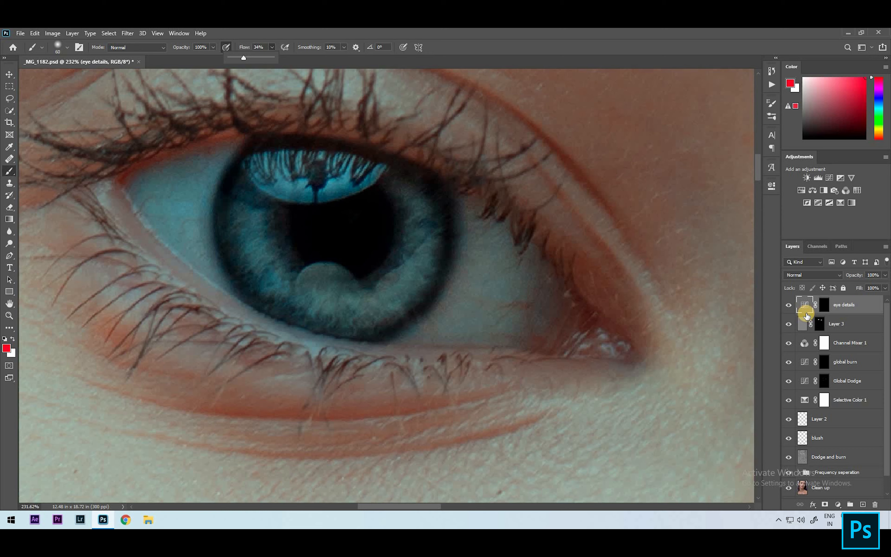
{"action": "left_click", "coordinate": [245, 211]}
{"action": "left_click", "coordinate": [426, 214]}
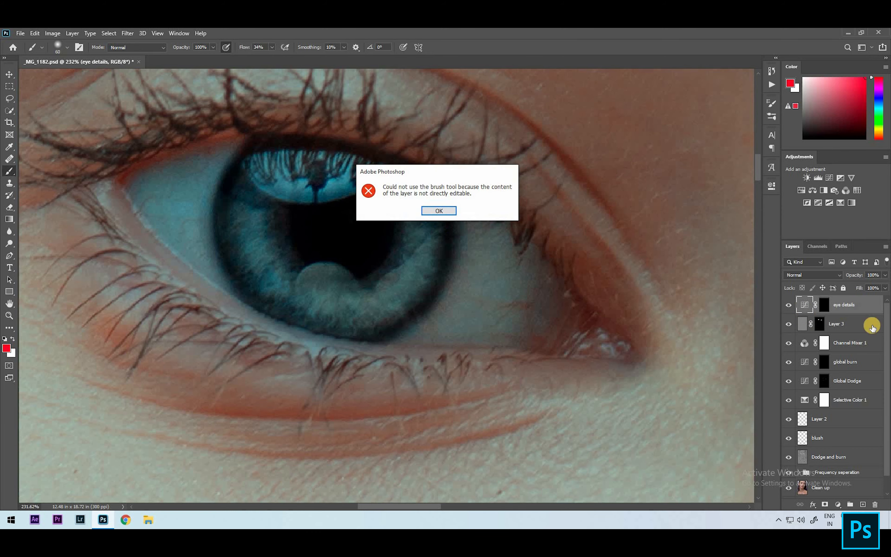
{"action": "left_click", "coordinate": [825, 305]}
{"action": "key", "text": "d"}
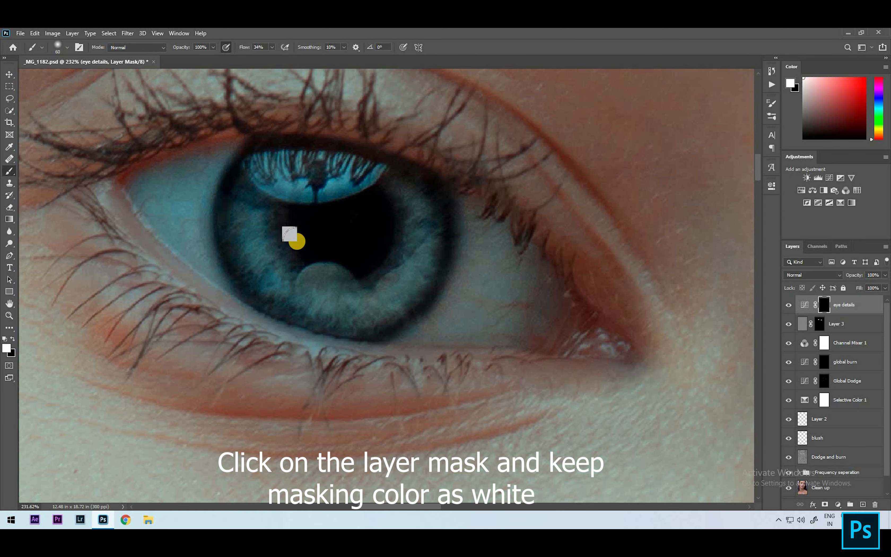
Step: Reduce the brush to 4 px and paint the iris fibres on the left side of the image-left eye
{"action": "key", "text": "bracketleft"}
{"action": "key", "text": "bracketleft"}
{"action": "key", "text": "bracketleft"}
{"action": "key", "text": "bracketleft"}
{"action": "key", "text": "bracketleft"}
{"action": "mouse_move", "coordinate": [272, 223]}
{"action": "left_mouse_down"}
{"action": "mouse_move", "coordinate": [230, 200]}
{"action": "mouse_move", "coordinate": [265, 233]}
{"action": "mouse_move", "coordinate": [267, 219]}
{"action": "mouse_move", "coordinate": [254, 251]}
{"action": "mouse_move", "coordinate": [247, 245]}
{"action": "mouse_move", "coordinate": [256, 242]}
{"action": "mouse_move", "coordinate": [230, 251]}
{"action": "mouse_move", "coordinate": [264, 232]}
{"action": "mouse_move", "coordinate": [259, 253]}
{"action": "mouse_move", "coordinate": [268, 246]}
{"action": "mouse_move", "coordinate": [248, 286]}
{"action": "mouse_move", "coordinate": [263, 294]}
{"action": "mouse_move", "coordinate": [277, 260]}
{"action": "mouse_move", "coordinate": [259, 297]}
{"action": "mouse_move", "coordinate": [275, 250]}
{"action": "mouse_move", "coordinate": [225, 242]}
{"action": "mouse_move", "coordinate": [269, 223]}
{"action": "mouse_move", "coordinate": [247, 231]}
{"action": "mouse_move", "coordinate": [226, 222]}
{"action": "mouse_move", "coordinate": [287, 286]}
{"action": "mouse_move", "coordinate": [273, 298]}
{"action": "mouse_move", "coordinate": [281, 261]}
{"action": "mouse_move", "coordinate": [273, 296]}
{"action": "mouse_move", "coordinate": [281, 305]}
{"action": "mouse_move", "coordinate": [294, 274]}
{"action": "mouse_move", "coordinate": [307, 280]}
{"action": "mouse_move", "coordinate": [312, 312]}
{"action": "left_mouse_up"}
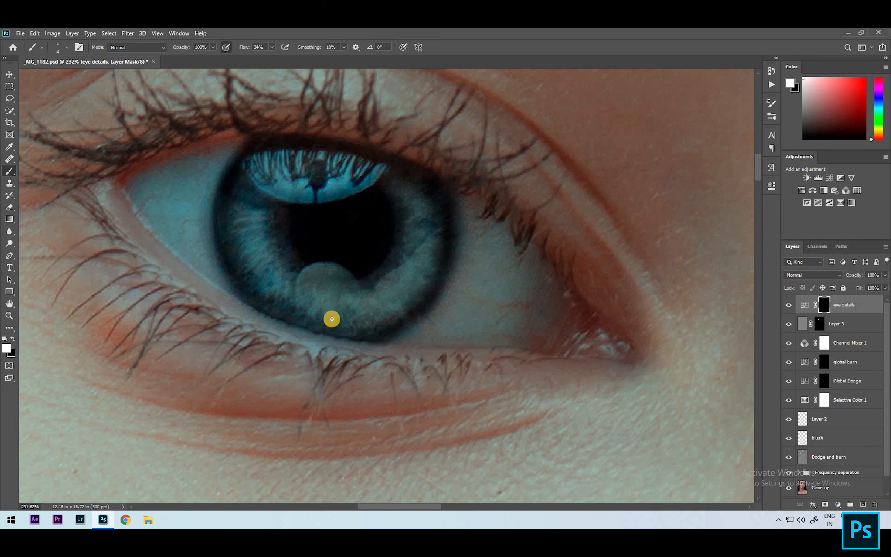
Step: Brush highlights into the lower and right iris fibres of the same eye on the eye details mask
{"action": "left_click", "coordinate": [339, 295]}
{"action": "left_click_drag", "start_coordinate": [359, 300], "coordinate": [368, 332]}
{"action": "left_click", "coordinate": [333, 287]}
{"action": "mouse_move", "coordinate": [390, 288]}
{"action": "left_mouse_down"}
{"action": "mouse_move", "coordinate": [412, 301]}
{"action": "mouse_move", "coordinate": [427, 282]}
{"action": "left_mouse_up"}
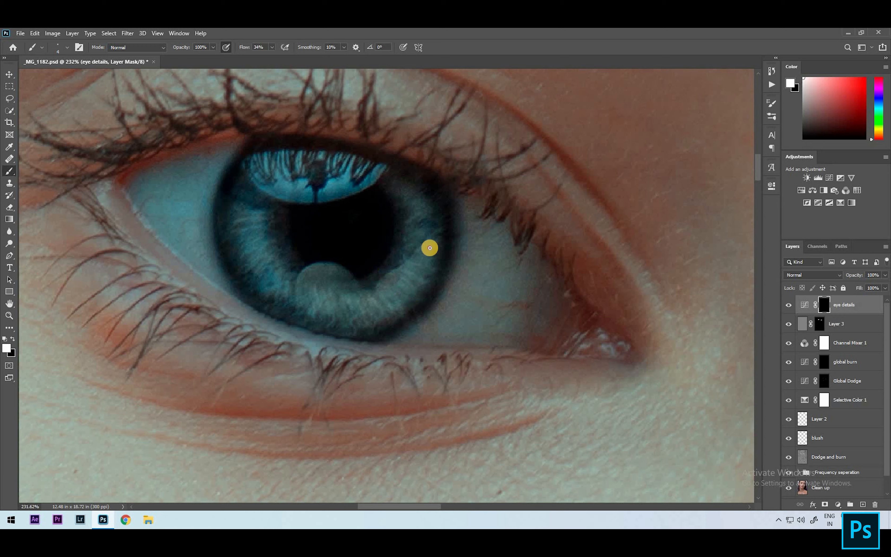
{"action": "left_click", "coordinate": [409, 248]}
{"action": "left_click", "coordinate": [405, 230]}
{"action": "mouse_move", "coordinate": [405, 230]}
{"action": "left_mouse_down"}
{"action": "mouse_move", "coordinate": [400, 211]}
{"action": "mouse_move", "coordinate": [419, 181]}
{"action": "left_mouse_up"}
{"action": "mouse_move", "coordinate": [272, 201]}
{"action": "left_mouse_down"}
{"action": "mouse_move", "coordinate": [244, 191]}
{"action": "mouse_move", "coordinate": [223, 209]}
{"action": "mouse_move", "coordinate": [232, 225]}
{"action": "left_mouse_up"}
Step: Raise the brush flow to 62% and strengthen the painted iris fibres of the image-left eye
{"action": "left_click", "coordinate": [272, 47]}
{"action": "left_click", "coordinate": [284, 57]}
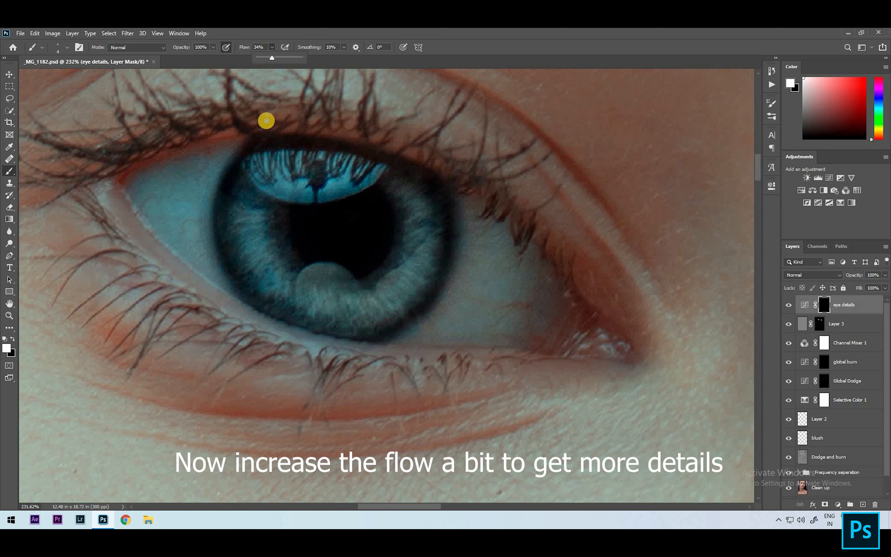
{"action": "mouse_move", "coordinate": [260, 209]}
{"action": "left_mouse_down"}
{"action": "mouse_move", "coordinate": [237, 217]}
{"action": "mouse_move", "coordinate": [264, 215]}
{"action": "mouse_move", "coordinate": [228, 223]}
{"action": "mouse_move", "coordinate": [265, 229]}
{"action": "mouse_move", "coordinate": [233, 248]}
{"action": "mouse_move", "coordinate": [279, 268]}
{"action": "mouse_move", "coordinate": [261, 295]}
{"action": "left_mouse_up"}
{"action": "mouse_move", "coordinate": [273, 257]}
{"action": "left_mouse_down"}
{"action": "mouse_move", "coordinate": [297, 267]}
{"action": "mouse_move", "coordinate": [270, 303]}
{"action": "mouse_move", "coordinate": [274, 293]}
{"action": "mouse_move", "coordinate": [326, 278]}
{"action": "mouse_move", "coordinate": [309, 314]}
{"action": "mouse_move", "coordinate": [300, 274]}
{"action": "mouse_move", "coordinate": [312, 285]}
{"action": "mouse_move", "coordinate": [310, 321]}
{"action": "mouse_move", "coordinate": [328, 291]}
{"action": "mouse_move", "coordinate": [351, 327]}
{"action": "mouse_move", "coordinate": [366, 324]}
{"action": "mouse_move", "coordinate": [358, 302]}
{"action": "mouse_move", "coordinate": [367, 317]}
{"action": "mouse_move", "coordinate": [405, 318]}
{"action": "mouse_move", "coordinate": [419, 309]}
{"action": "mouse_move", "coordinate": [416, 280]}
{"action": "mouse_move", "coordinate": [380, 276]}
{"action": "mouse_move", "coordinate": [414, 301]}
{"action": "mouse_move", "coordinate": [434, 282]}
{"action": "mouse_move", "coordinate": [436, 264]}
{"action": "mouse_move", "coordinate": [400, 260]}
{"action": "mouse_move", "coordinate": [436, 233]}
{"action": "mouse_move", "coordinate": [399, 253]}
{"action": "mouse_move", "coordinate": [431, 212]}
{"action": "mouse_move", "coordinate": [402, 234]}
{"action": "mouse_move", "coordinate": [431, 193]}
{"action": "mouse_move", "coordinate": [428, 181]}
{"action": "mouse_move", "coordinate": [397, 206]}
{"action": "mouse_move", "coordinate": [241, 199]}
{"action": "left_mouse_up"}
Step: Paint highlights into the iris fibres of the image-right eye on the eye details mask
{"action": "left_click_drag", "start_coordinate": [650, 273], "coordinate": [239, 215]}
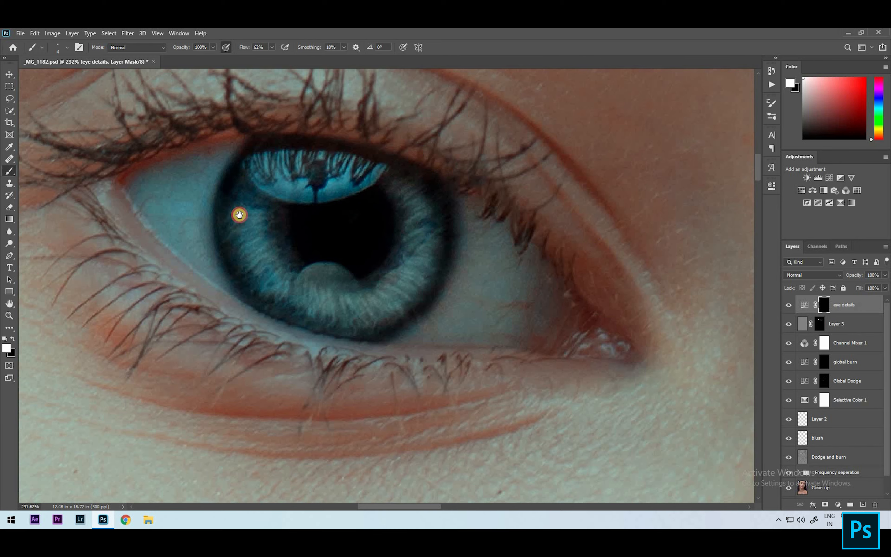
{"action": "left_click_drag", "start_coordinate": [663, 223], "coordinate": [117, 245]}
{"action": "left_click_drag", "start_coordinate": [469, 197], "coordinate": [250, 217]}
{"action": "mouse_move", "coordinate": [428, 411]}
{"action": "left_mouse_down"}
{"action": "mouse_move", "coordinate": [325, 203]}
{"action": "mouse_move", "coordinate": [312, 223]}
{"action": "mouse_move", "coordinate": [284, 234]}
{"action": "mouse_move", "coordinate": [282, 224]}
{"action": "mouse_move", "coordinate": [324, 209]}
{"action": "mouse_move", "coordinate": [336, 313]}
{"action": "mouse_move", "coordinate": [362, 293]}
{"action": "mouse_move", "coordinate": [341, 320]}
{"action": "mouse_move", "coordinate": [388, 318]}
{"action": "mouse_move", "coordinate": [391, 298]}
{"action": "mouse_move", "coordinate": [412, 334]}
{"action": "mouse_move", "coordinate": [410, 298]}
{"action": "mouse_move", "coordinate": [436, 330]}
{"action": "mouse_move", "coordinate": [414, 296]}
{"action": "mouse_move", "coordinate": [461, 317]}
{"action": "mouse_move", "coordinate": [430, 291]}
{"action": "mouse_move", "coordinate": [459, 296]}
{"action": "mouse_move", "coordinate": [442, 275]}
{"action": "mouse_move", "coordinate": [476, 272]}
{"action": "mouse_move", "coordinate": [487, 258]}
{"action": "mouse_move", "coordinate": [447, 250]}
{"action": "mouse_move", "coordinate": [476, 234]}
{"action": "left_mouse_up"}
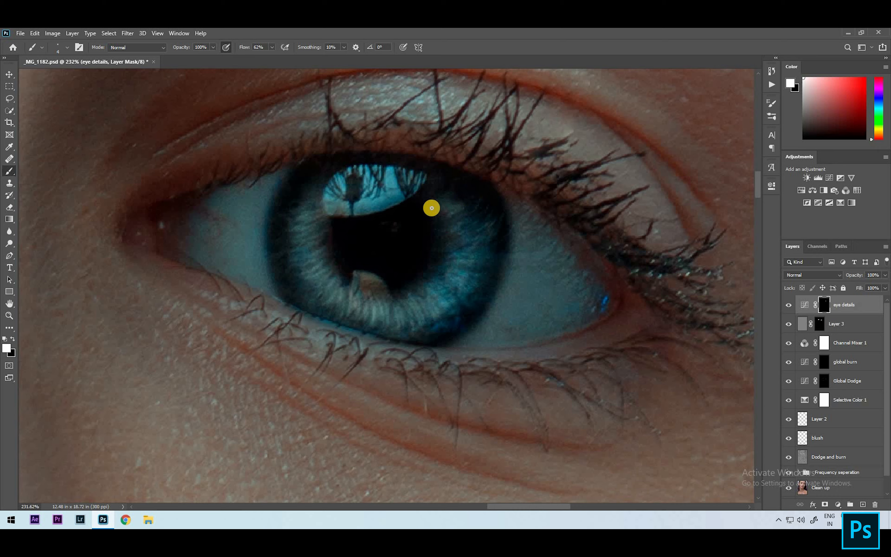
{"action": "mouse_move", "coordinate": [444, 222]}
{"action": "left_mouse_down"}
{"action": "mouse_move", "coordinate": [441, 239]}
{"action": "mouse_move", "coordinate": [493, 284]}
{"action": "mouse_move", "coordinate": [445, 254]}
{"action": "left_mouse_up"}
Step: Lower the brush flow to 28% and paint softer highlights around the rest of the image-right iris
{"action": "left_click", "coordinate": [270, 48]}
{"action": "left_click", "coordinate": [258, 58]}
{"action": "left_click_drag", "start_coordinate": [324, 227], "coordinate": [326, 236]}
{"action": "mouse_move", "coordinate": [333, 272]}
{"action": "left_mouse_down"}
{"action": "mouse_move", "coordinate": [306, 267]}
{"action": "mouse_move", "coordinate": [321, 243]}
{"action": "mouse_move", "coordinate": [303, 256]}
{"action": "mouse_move", "coordinate": [328, 284]}
{"action": "mouse_move", "coordinate": [316, 303]}
{"action": "mouse_move", "coordinate": [329, 310]}
{"action": "mouse_move", "coordinate": [364, 298]}
{"action": "mouse_move", "coordinate": [357, 325]}
{"action": "mouse_move", "coordinate": [413, 339]}
{"action": "mouse_move", "coordinate": [432, 306]}
{"action": "mouse_move", "coordinate": [454, 311]}
{"action": "mouse_move", "coordinate": [454, 286]}
{"action": "mouse_move", "coordinate": [468, 291]}
{"action": "mouse_move", "coordinate": [468, 278]}
{"action": "mouse_move", "coordinate": [451, 270]}
{"action": "mouse_move", "coordinate": [480, 273]}
{"action": "mouse_move", "coordinate": [450, 258]}
{"action": "left_mouse_up"}
{"action": "left_click_drag", "start_coordinate": [484, 230], "coordinate": [476, 227]}
{"action": "mouse_move", "coordinate": [447, 229]}
{"action": "left_mouse_down"}
{"action": "mouse_move", "coordinate": [469, 225]}
{"action": "mouse_move", "coordinate": [420, 221]}
{"action": "mouse_move", "coordinate": [432, 180]}
{"action": "mouse_move", "coordinate": [472, 165]}
{"action": "left_mouse_up"}
Step: Toggle the eye details layer's visibility to compare the whole portrait with and without the iris highlights
{"action": "scroll", "coordinate": [537, 182], "scroll_direction": "down", "scroll_amount": 3}
{"action": "scroll", "coordinate": [538, 181], "scroll_direction": "down", "scroll_amount": 10}
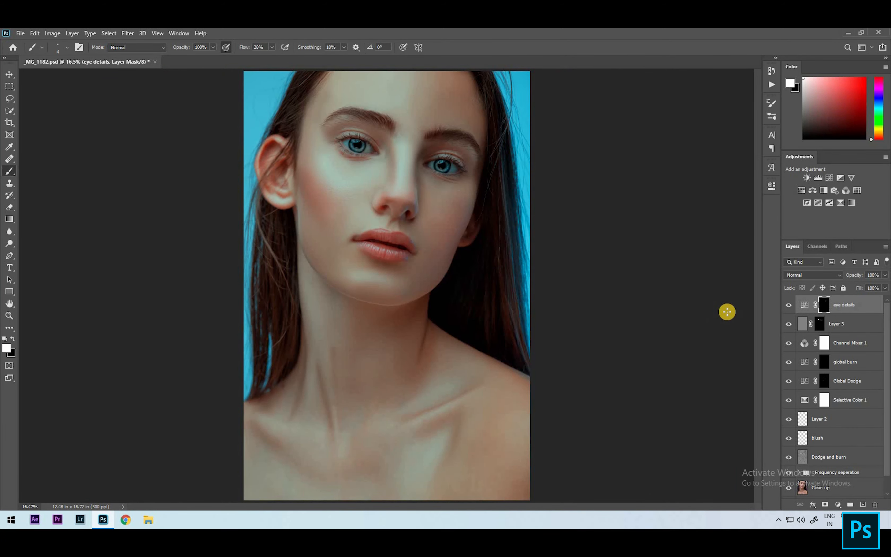
{"action": "left_click", "coordinate": [789, 307]}
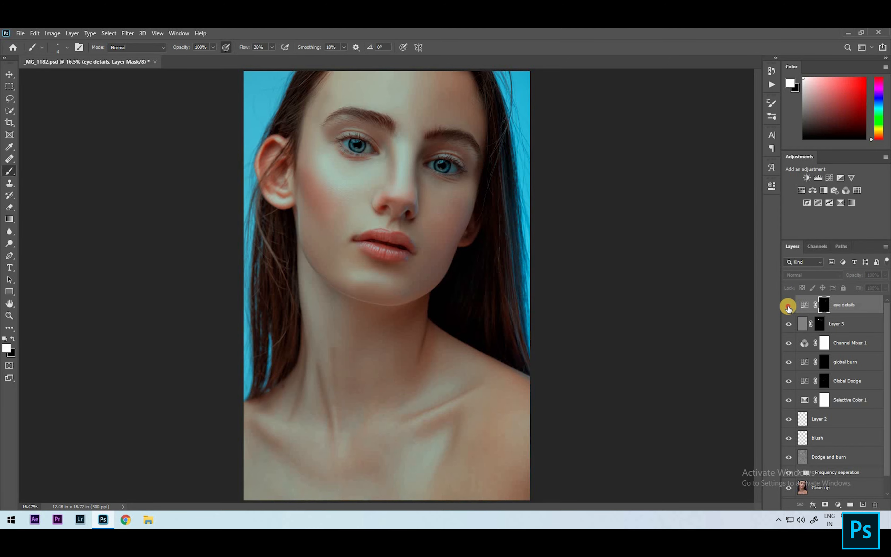
Step: Add a second Curves adjustment layer darkened with a point at input 139, output 120
{"action": "scroll", "coordinate": [363, 145], "scroll_direction": "up", "scroll_amount": 5}
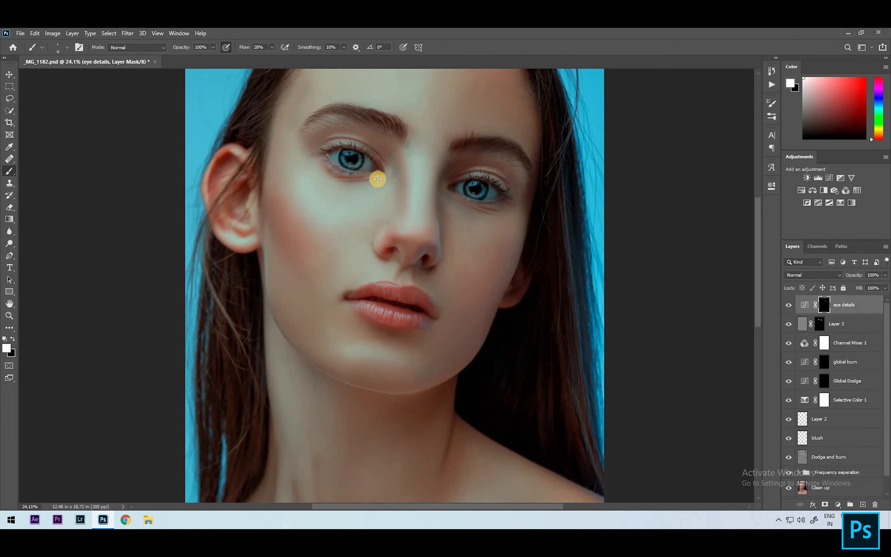
{"action": "scroll", "coordinate": [317, 173], "scroll_direction": "up", "scroll_amount": 5}
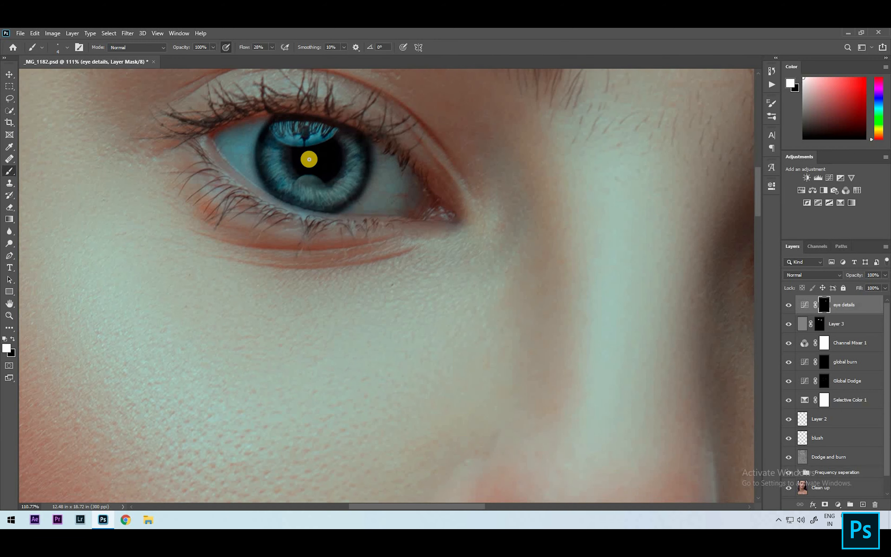
{"action": "scroll", "coordinate": [309, 159], "scroll_direction": "up", "scroll_amount": 3}
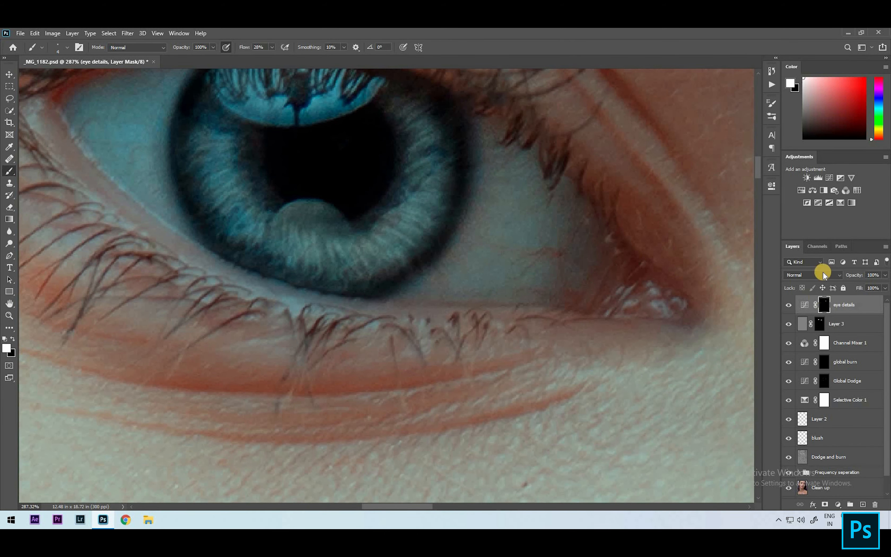
{"action": "left_click", "coordinate": [830, 177]}
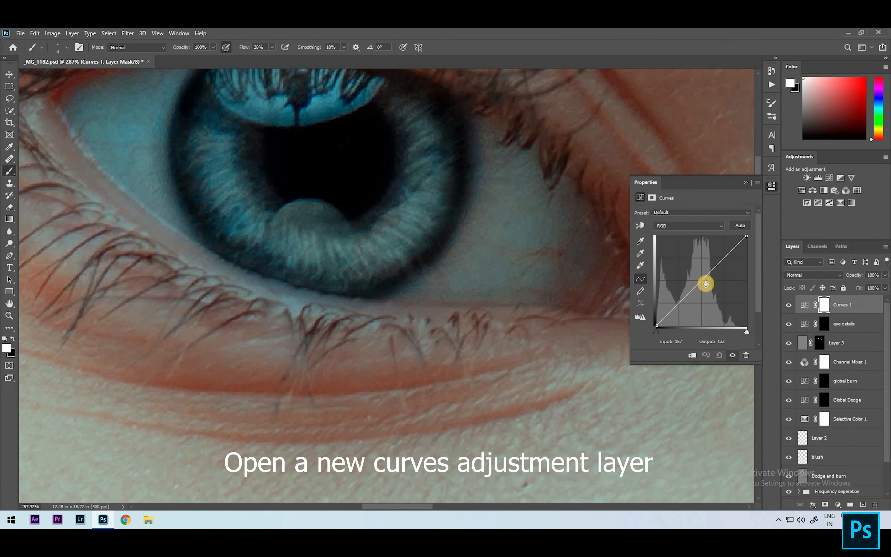
{"action": "left_click_drag", "start_coordinate": [707, 284], "coordinate": [709, 295]}
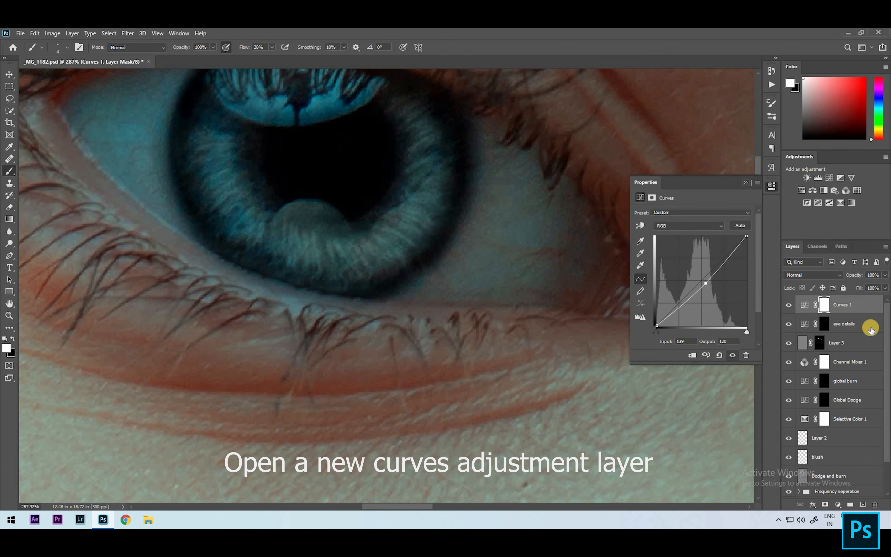
Step: Rename the darkening Curves layer as Eye Detail Burn
{"action": "left_click", "coordinate": [842, 305]}
{"action": "double_click", "coordinate": [842, 305]}
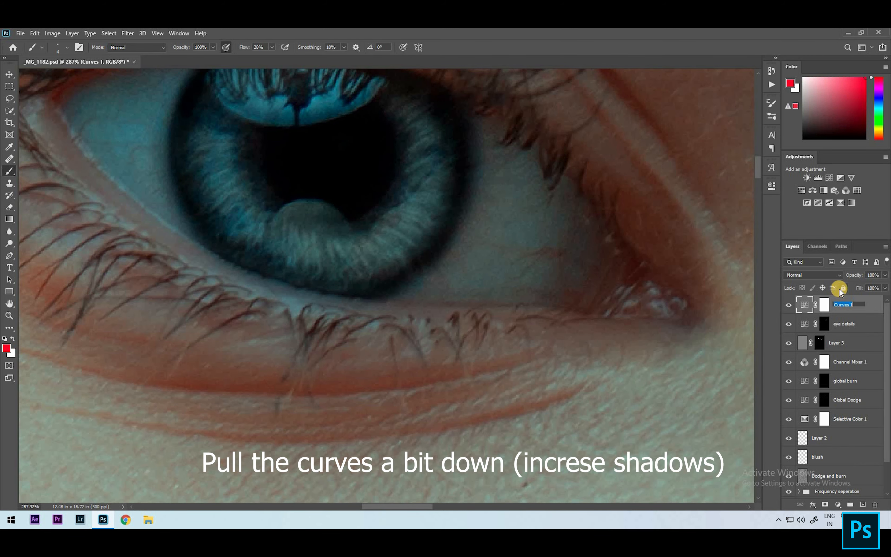
{"action": "type", "text": "Eye "}
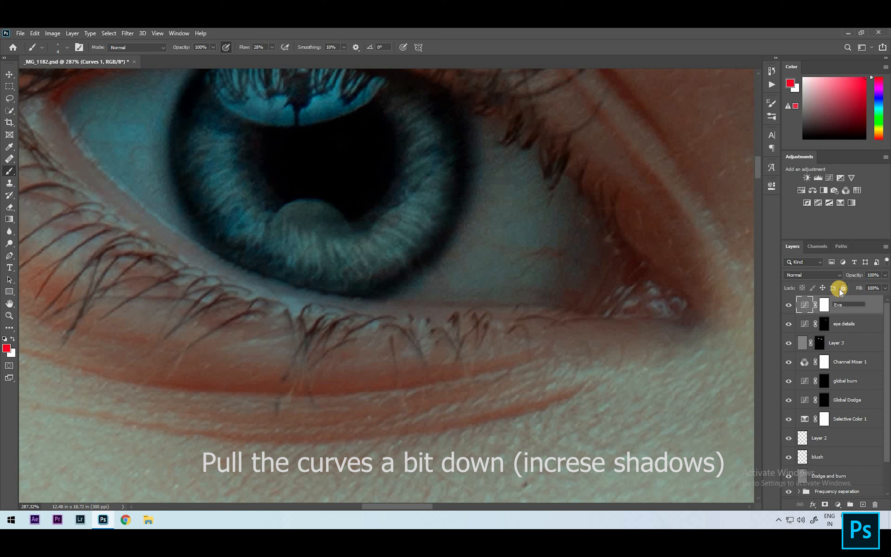
{"action": "type", "text": "Detail"}
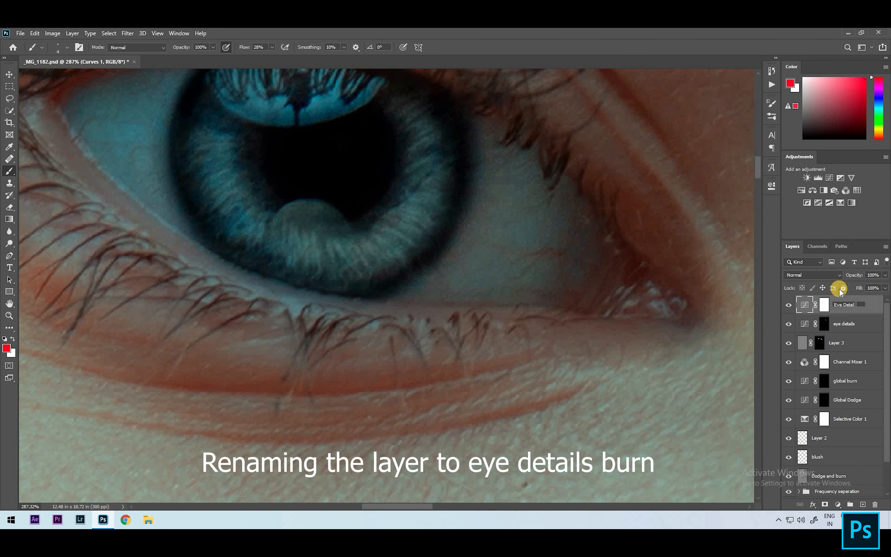
{"action": "type", "text": " Burn"}
{"action": "key", "text": "Return"}
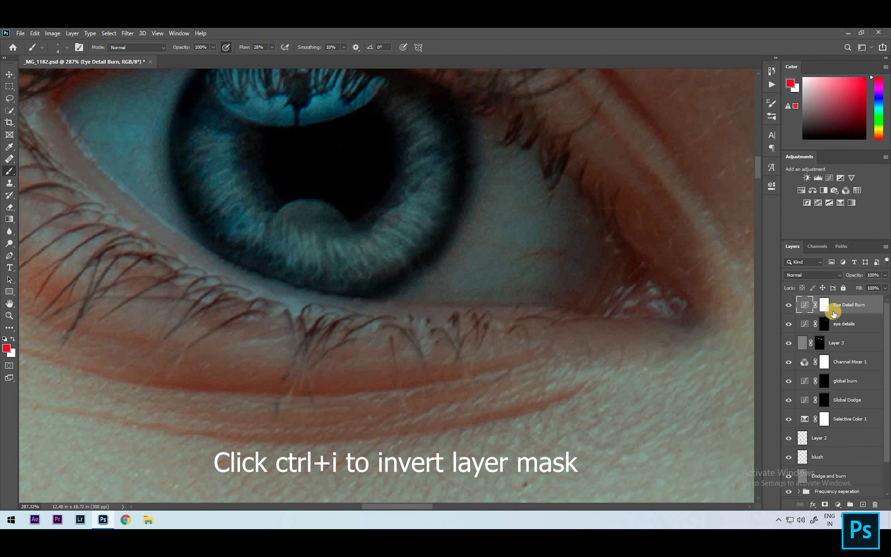
Step: Invert the Eye Detail Burn mask to black and rename the eye details layer as eye details dodge
{"action": "left_click", "coordinate": [832, 310]}
{"action": "key", "text": "ctrl+i"}
{"action": "left_click", "coordinate": [863, 325]}
{"action": "double_click", "coordinate": [860, 322]}
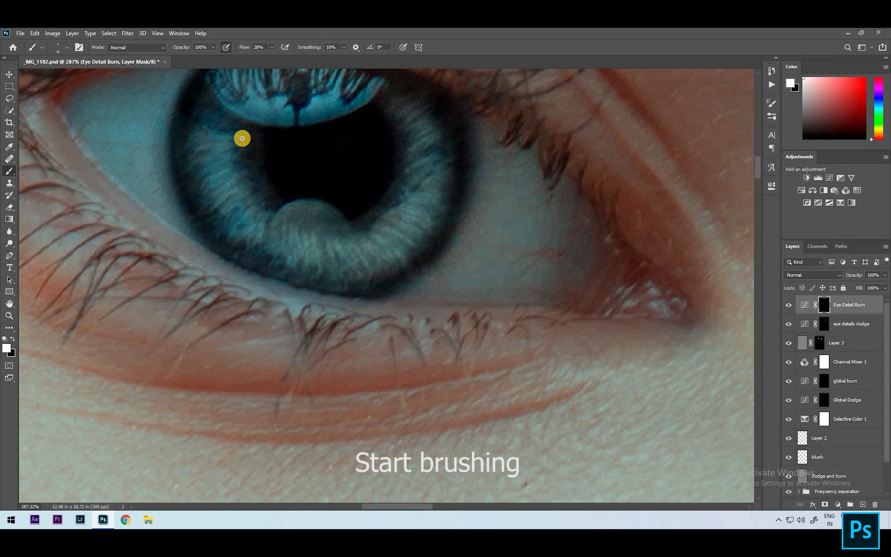
Step: Burn the dark gaps and iris edge of the image-left eye, setting the brush to 54% flow and 2 px
{"action": "mouse_move", "coordinate": [207, 140]}
{"action": "left_mouse_down"}
{"action": "mouse_move", "coordinate": [231, 143]}
{"action": "mouse_move", "coordinate": [191, 145]}
{"action": "mouse_move", "coordinate": [213, 159]}
{"action": "left_mouse_up"}
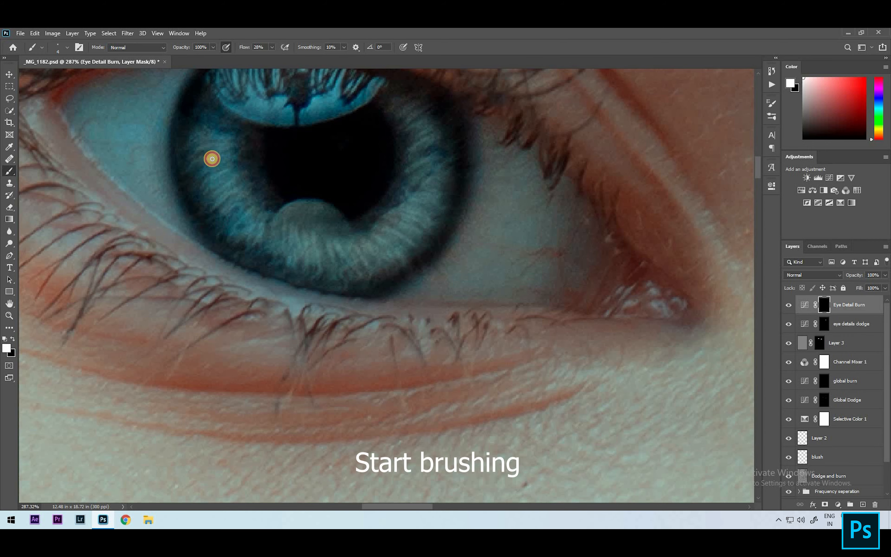
{"action": "left_click", "coordinate": [272, 47]}
{"action": "left_click", "coordinate": [283, 58]}
{"action": "key", "text": "["}
{"action": "key", "text": "["}
{"action": "mouse_move", "coordinate": [183, 162]}
{"action": "left_mouse_down"}
{"action": "mouse_move", "coordinate": [226, 161]}
{"action": "mouse_move", "coordinate": [196, 177]}
{"action": "mouse_move", "coordinate": [238, 153]}
{"action": "mouse_move", "coordinate": [193, 174]}
{"action": "mouse_move", "coordinate": [231, 151]}
{"action": "mouse_move", "coordinate": [189, 170]}
{"action": "mouse_move", "coordinate": [213, 150]}
{"action": "mouse_move", "coordinate": [178, 140]}
{"action": "left_mouse_up"}
{"action": "mouse_move", "coordinate": [219, 183]}
{"action": "left_mouse_down"}
{"action": "mouse_move", "coordinate": [241, 164]}
{"action": "mouse_move", "coordinate": [216, 183]}
{"action": "mouse_move", "coordinate": [197, 168]}
{"action": "mouse_move", "coordinate": [236, 169]}
{"action": "mouse_move", "coordinate": [222, 192]}
{"action": "mouse_move", "coordinate": [208, 192]}
{"action": "mouse_move", "coordinate": [241, 175]}
{"action": "mouse_move", "coordinate": [227, 219]}
{"action": "mouse_move", "coordinate": [235, 186]}
{"action": "mouse_move", "coordinate": [199, 197]}
{"action": "mouse_move", "coordinate": [233, 245]}
{"action": "mouse_move", "coordinate": [269, 220]}
{"action": "mouse_move", "coordinate": [264, 230]}
{"action": "mouse_move", "coordinate": [253, 220]}
{"action": "mouse_move", "coordinate": [225, 261]}
{"action": "mouse_move", "coordinate": [295, 251]}
{"action": "mouse_move", "coordinate": [285, 214]}
{"action": "mouse_move", "coordinate": [275, 265]}
{"action": "mouse_move", "coordinate": [247, 248]}
{"action": "mouse_move", "coordinate": [265, 209]}
{"action": "mouse_move", "coordinate": [287, 271]}
{"action": "mouse_move", "coordinate": [305, 278]}
{"action": "mouse_move", "coordinate": [293, 280]}
{"action": "mouse_move", "coordinate": [300, 250]}
{"action": "mouse_move", "coordinate": [326, 273]}
{"action": "mouse_move", "coordinate": [315, 288]}
{"action": "mouse_move", "coordinate": [314, 236]}
{"action": "mouse_move", "coordinate": [312, 255]}
{"action": "mouse_move", "coordinate": [321, 240]}
{"action": "mouse_move", "coordinate": [337, 268]}
{"action": "mouse_move", "coordinate": [354, 253]}
{"action": "mouse_move", "coordinate": [372, 277]}
{"action": "mouse_move", "coordinate": [396, 247]}
{"action": "mouse_move", "coordinate": [388, 256]}
{"action": "mouse_move", "coordinate": [367, 234]}
{"action": "mouse_move", "coordinate": [399, 270]}
{"action": "mouse_move", "coordinate": [397, 246]}
{"action": "mouse_move", "coordinate": [373, 232]}
{"action": "mouse_move", "coordinate": [401, 249]}
{"action": "mouse_move", "coordinate": [405, 231]}
{"action": "mouse_move", "coordinate": [378, 227]}
{"action": "mouse_move", "coordinate": [396, 242]}
{"action": "mouse_move", "coordinate": [432, 242]}
{"action": "mouse_move", "coordinate": [432, 207]}
{"action": "mouse_move", "coordinate": [397, 205]}
{"action": "left_mouse_up"}
{"action": "mouse_move", "coordinate": [452, 205]}
{"action": "left_mouse_down"}
{"action": "mouse_move", "coordinate": [440, 164]}
{"action": "mouse_move", "coordinate": [418, 169]}
{"action": "mouse_move", "coordinate": [431, 211]}
{"action": "mouse_move", "coordinate": [407, 201]}
{"action": "mouse_move", "coordinate": [427, 246]}
{"action": "mouse_move", "coordinate": [374, 231]}
{"action": "mouse_move", "coordinate": [411, 270]}
{"action": "left_mouse_up"}
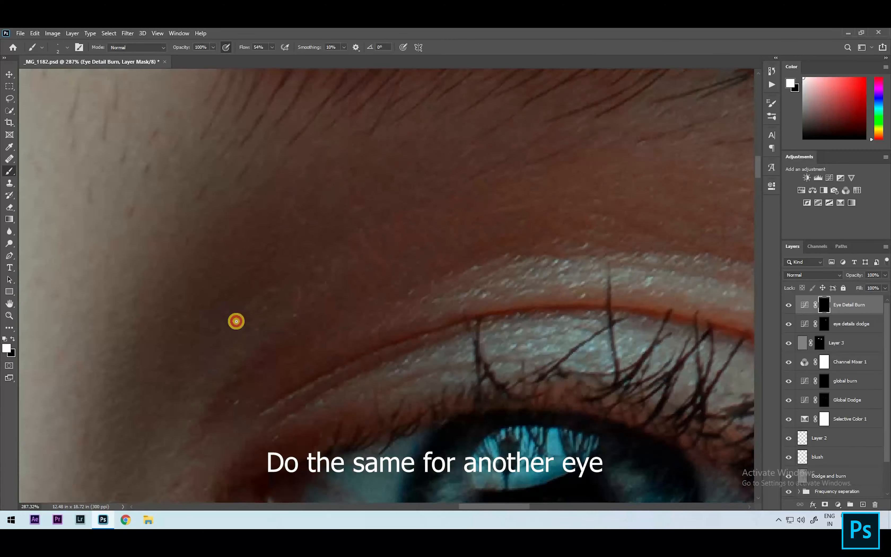
Step: Burn the dark gaps between the iris fibres of the image-right eye on the Eye Detail Burn mask
{"action": "left_click_drag", "start_coordinate": [236, 321], "coordinate": [64, 100]}
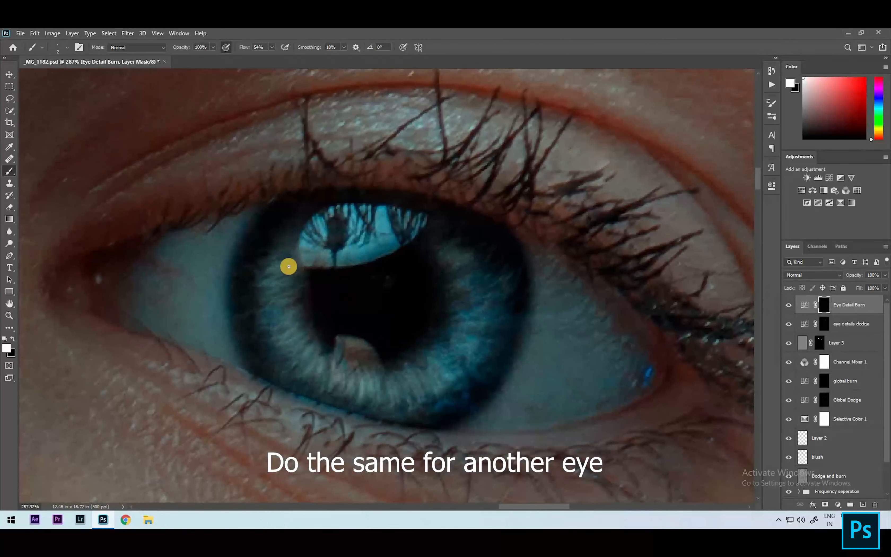
{"action": "left_click", "coordinate": [272, 318]}
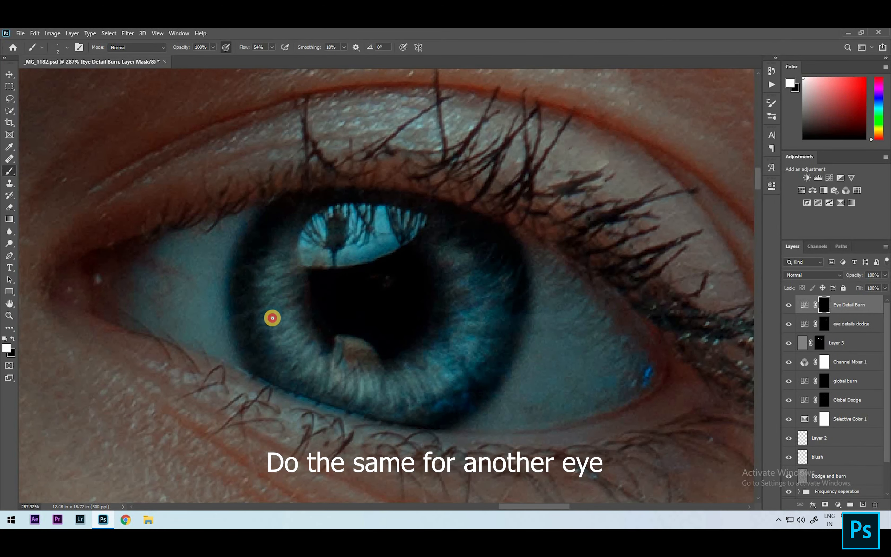
{"action": "left_click_drag", "start_coordinate": [283, 324], "coordinate": [301, 318]}
{"action": "mouse_move", "coordinate": [302, 351]}
{"action": "left_mouse_down"}
{"action": "mouse_move", "coordinate": [284, 373]}
{"action": "mouse_move", "coordinate": [345, 361]}
{"action": "mouse_move", "coordinate": [404, 410]}
{"action": "left_mouse_up"}
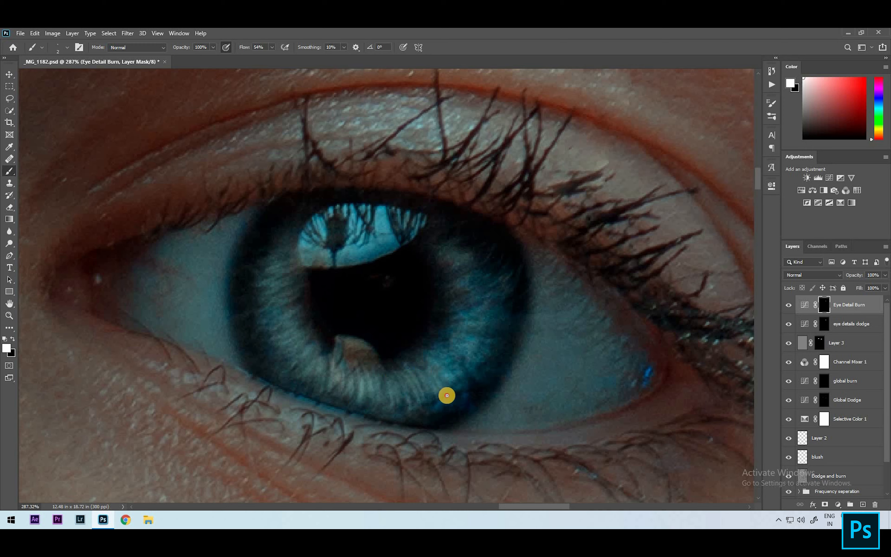
{"action": "left_click_drag", "start_coordinate": [473, 367], "coordinate": [474, 389]}
{"action": "left_click_drag", "start_coordinate": [449, 337], "coordinate": [491, 338]}
{"action": "left_click_drag", "start_coordinate": [490, 289], "coordinate": [485, 245]}
{"action": "mouse_move", "coordinate": [463, 316]}
{"action": "left_mouse_down"}
{"action": "mouse_move", "coordinate": [490, 326]}
{"action": "mouse_move", "coordinate": [482, 366]}
{"action": "mouse_move", "coordinate": [457, 371]}
{"action": "mouse_move", "coordinate": [445, 349]}
{"action": "mouse_move", "coordinate": [438, 394]}
{"action": "left_mouse_up"}
{"action": "left_click_drag", "start_coordinate": [390, 419], "coordinate": [364, 411]}
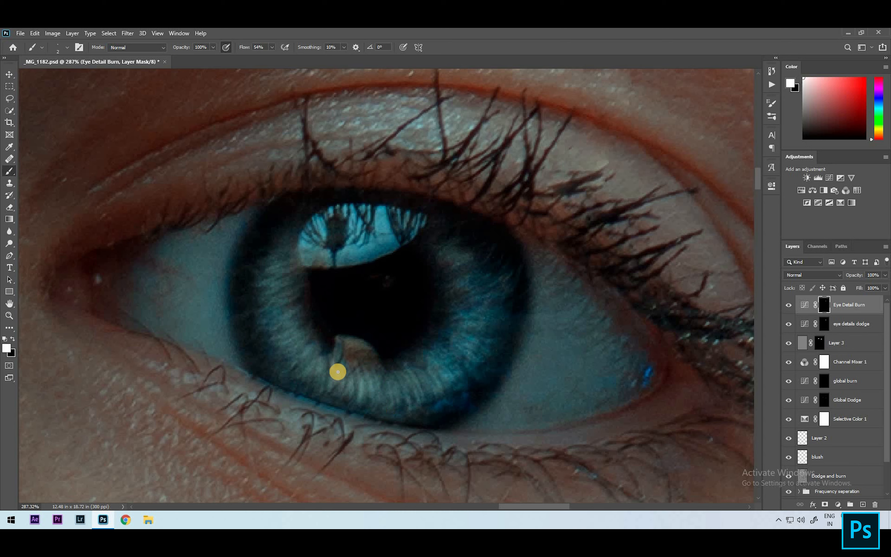
{"action": "mouse_move", "coordinate": [275, 363]}
{"action": "left_mouse_down"}
{"action": "mouse_move", "coordinate": [296, 316]}
{"action": "mouse_move", "coordinate": [272, 295]}
{"action": "mouse_move", "coordinate": [266, 258]}
{"action": "left_mouse_up"}
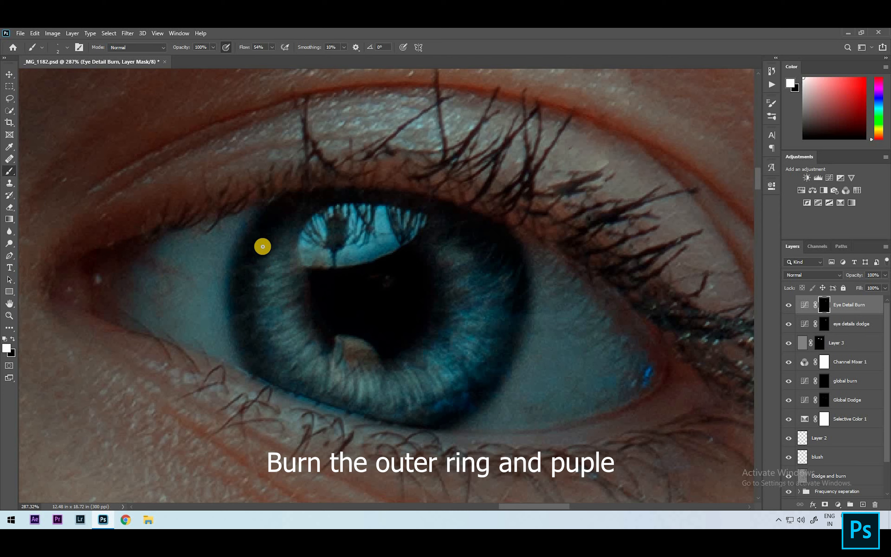
Step: Enlarge the brush to 35 px and burn the outer iris ring of the image-right eye
{"action": "key", "text": "]"}
{"action": "key", "text": "]"}
{"action": "key", "text": "]"}
{"action": "key", "text": "]"}
{"action": "key", "text": "]"}
{"action": "key", "text": "]"}
{"action": "key", "text": "]"}
{"action": "key", "text": "]"}
{"action": "key", "text": "]"}
{"action": "key", "text": "]"}
{"action": "mouse_move", "coordinate": [423, 418]}
{"action": "left_mouse_down"}
{"action": "mouse_move", "coordinate": [386, 421]}
{"action": "mouse_move", "coordinate": [317, 384]}
{"action": "mouse_move", "coordinate": [297, 396]}
{"action": "mouse_move", "coordinate": [485, 403]}
{"action": "mouse_move", "coordinate": [461, 398]}
{"action": "mouse_move", "coordinate": [503, 371]}
{"action": "mouse_move", "coordinate": [501, 302]}
{"action": "mouse_move", "coordinate": [456, 392]}
{"action": "mouse_move", "coordinate": [512, 336]}
{"action": "mouse_move", "coordinate": [353, 391]}
{"action": "mouse_move", "coordinate": [483, 376]}
{"action": "left_mouse_up"}
{"action": "key", "text": "]"}
{"action": "key", "text": "]"}
{"action": "key", "text": "]"}
{"action": "mouse_move", "coordinate": [534, 321]}
{"action": "left_mouse_down"}
{"action": "mouse_move", "coordinate": [512, 385]}
{"action": "mouse_move", "coordinate": [496, 364]}
{"action": "mouse_move", "coordinate": [502, 333]}
{"action": "mouse_move", "coordinate": [484, 380]}
{"action": "left_mouse_up"}
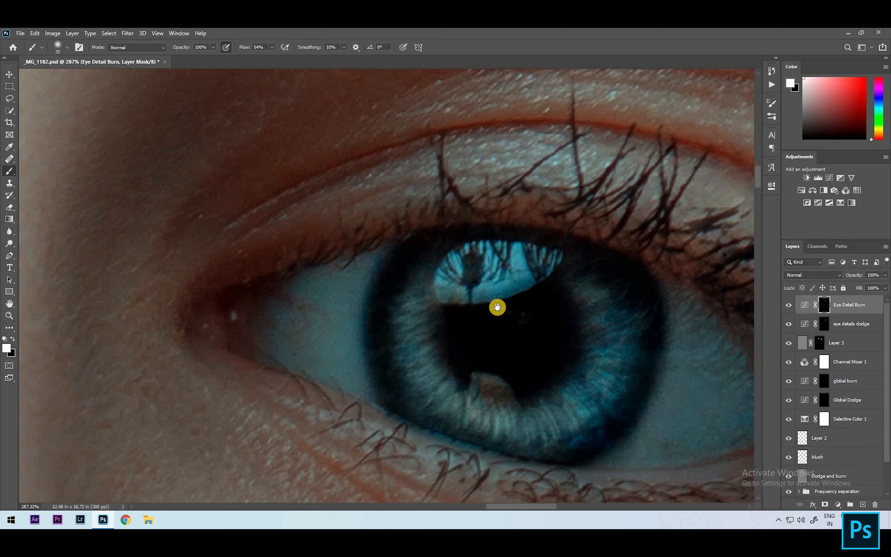
Step: Burn the iris edge of the image-left eye on the Eye Detail Burn mask, reducing the brush to 20 px
{"action": "left_click_drag", "start_coordinate": [186, 402], "coordinate": [665, 428]}
{"action": "left_click_drag", "start_coordinate": [122, 258], "coordinate": [722, 339]}
{"action": "left_click_drag", "start_coordinate": [305, 213], "coordinate": [602, 352]}
{"action": "key", "text": "["}
{"action": "key", "text": "["}
{"action": "mouse_move", "coordinate": [290, 234]}
{"action": "left_mouse_down"}
{"action": "mouse_move", "coordinate": [276, 220]}
{"action": "mouse_move", "coordinate": [326, 321]}
{"action": "mouse_move", "coordinate": [276, 219]}
{"action": "mouse_move", "coordinate": [372, 363]}
{"action": "mouse_move", "coordinate": [287, 280]}
{"action": "mouse_move", "coordinate": [439, 375]}
{"action": "mouse_move", "coordinate": [344, 304]}
{"action": "mouse_move", "coordinate": [483, 364]}
{"action": "mouse_move", "coordinate": [444, 347]}
{"action": "mouse_move", "coordinate": [549, 303]}
{"action": "mouse_move", "coordinate": [563, 192]}
{"action": "mouse_move", "coordinate": [519, 335]}
{"action": "mouse_move", "coordinate": [546, 249]}
{"action": "mouse_move", "coordinate": [497, 351]}
{"action": "mouse_move", "coordinate": [526, 274]}
{"action": "mouse_move", "coordinate": [507, 323]}
{"action": "mouse_move", "coordinate": [423, 334]}
{"action": "mouse_move", "coordinate": [494, 194]}
{"action": "mouse_move", "coordinate": [476, 289]}
{"action": "mouse_move", "coordinate": [455, 187]}
{"action": "mouse_move", "coordinate": [474, 275]}
{"action": "mouse_move", "coordinate": [386, 236]}
{"action": "mouse_move", "coordinate": [376, 196]}
{"action": "mouse_move", "coordinate": [380, 271]}
{"action": "mouse_move", "coordinate": [418, 251]}
{"action": "left_mouse_up"}
{"action": "key", "text": "["}
Step: Compare the whole portrait with and without the Eye Detail Burn layer
{"action": "scroll", "coordinate": [279, 213], "scroll_direction": "down", "scroll_amount": 5}
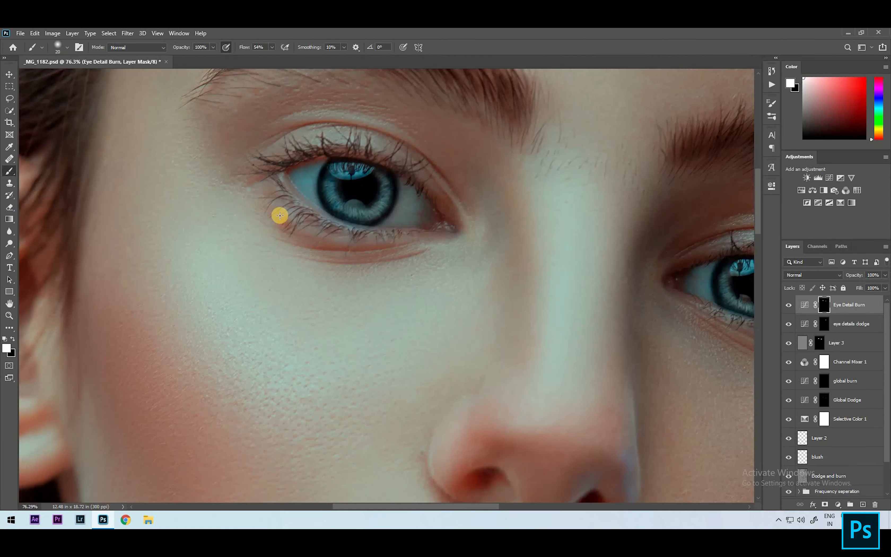
{"action": "scroll", "coordinate": [279, 215], "scroll_direction": "down", "scroll_amount": 5}
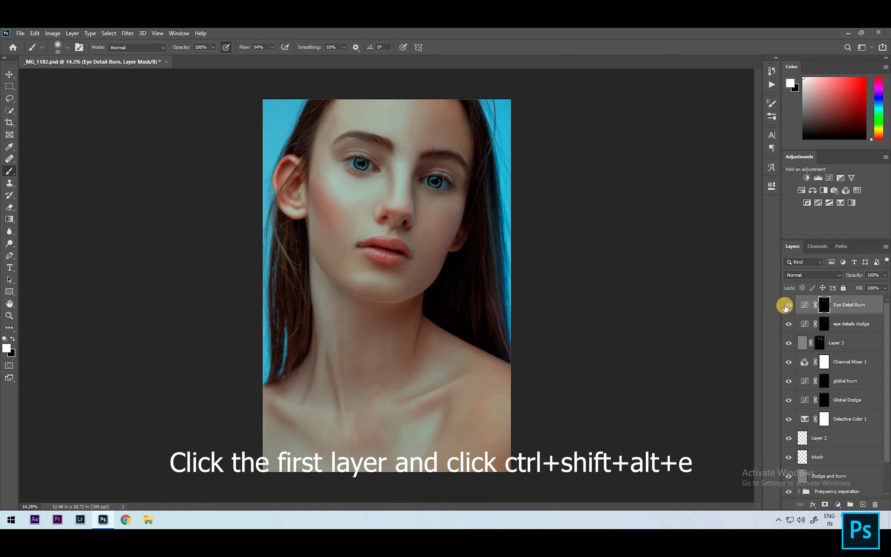
{"action": "left_click", "coordinate": [786, 305]}
{"action": "left_click", "coordinate": [786, 306]}
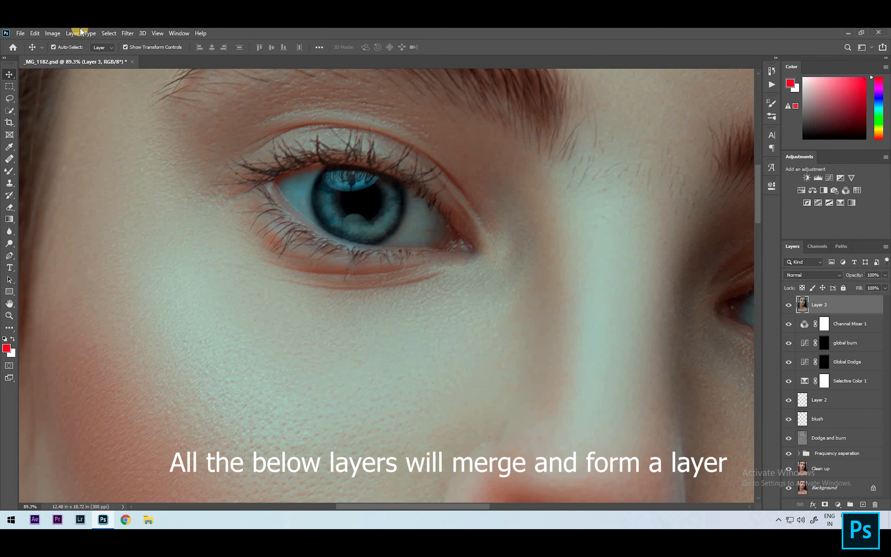
Step: Apply a High Pass filter with a 5.0-pixel radius to the merged Layer 3
{"action": "left_click", "coordinate": [128, 33]}
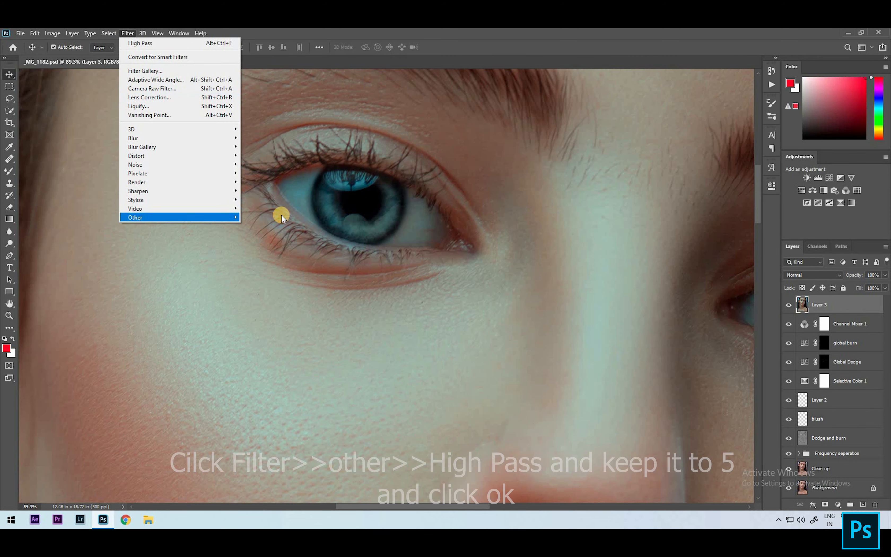
{"action": "mouse_move", "coordinate": [187, 217]}
{"action": "left_click", "coordinate": [261, 226]}
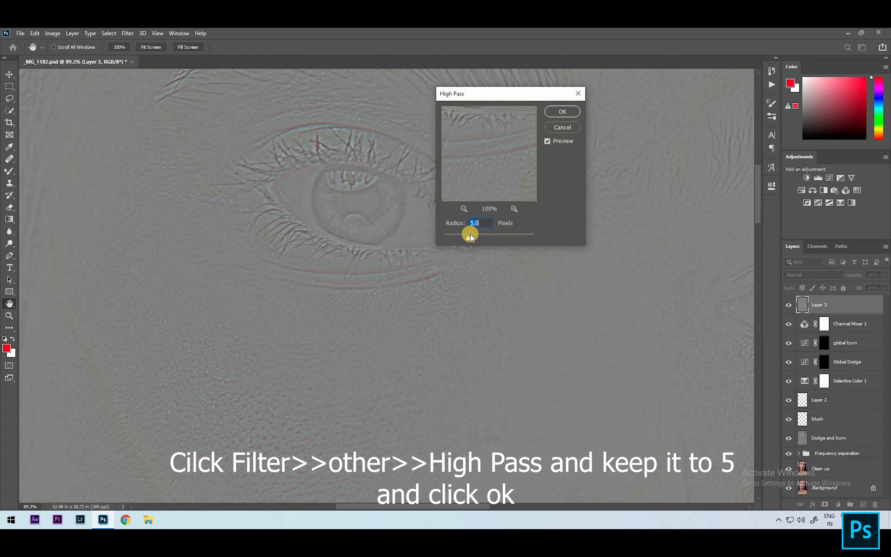
{"action": "left_click", "coordinate": [554, 115]}
Step: Set the High Pass layer's blend mode to Soft Light and compare the image with and without it
{"action": "key", "text": "v"}
{"action": "left_click", "coordinate": [812, 275]}
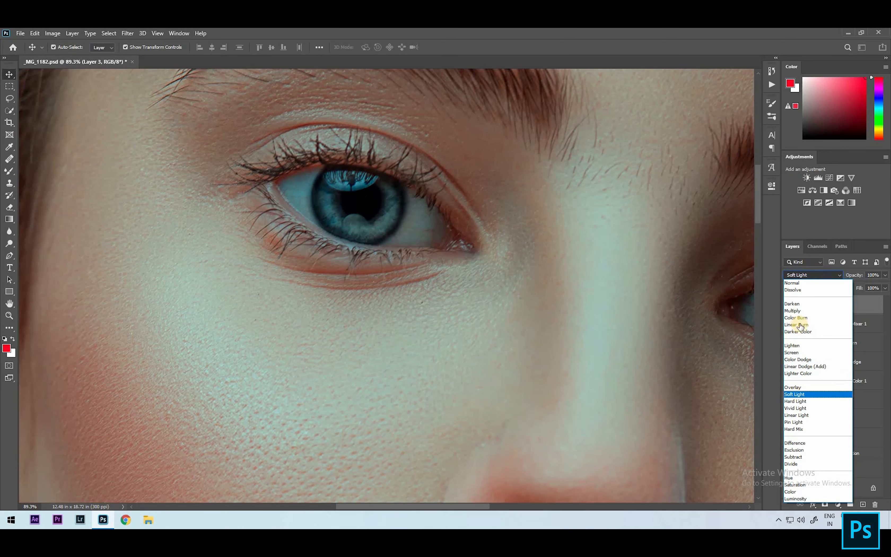
{"action": "left_click", "coordinate": [795, 395]}
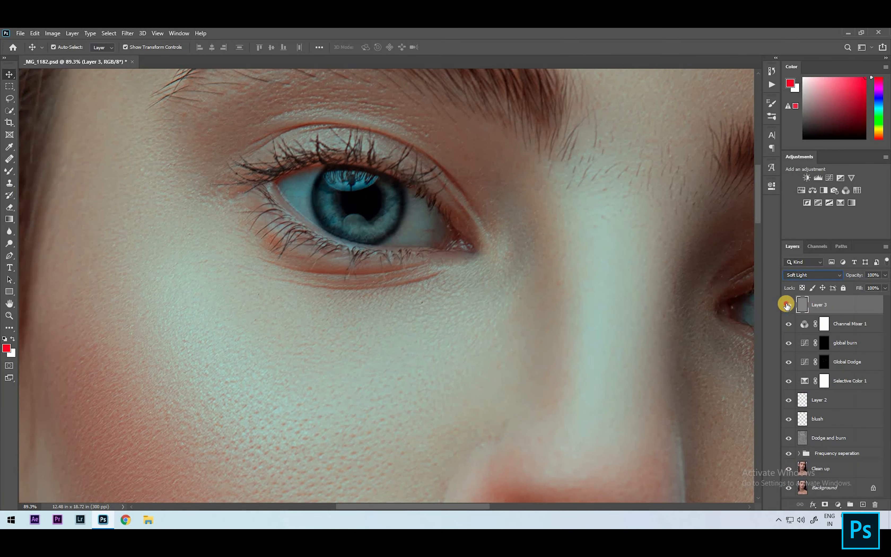
{"action": "left_click", "coordinate": [788, 305]}
{"action": "left_click", "coordinate": [788, 305]}
Step: Add a black mask to the High Pass layer and set up the regular Brush tool at 100% flow
{"action": "left_click", "coordinate": [825, 505], "text": "alt"}
{"action": "key", "text": "b"}
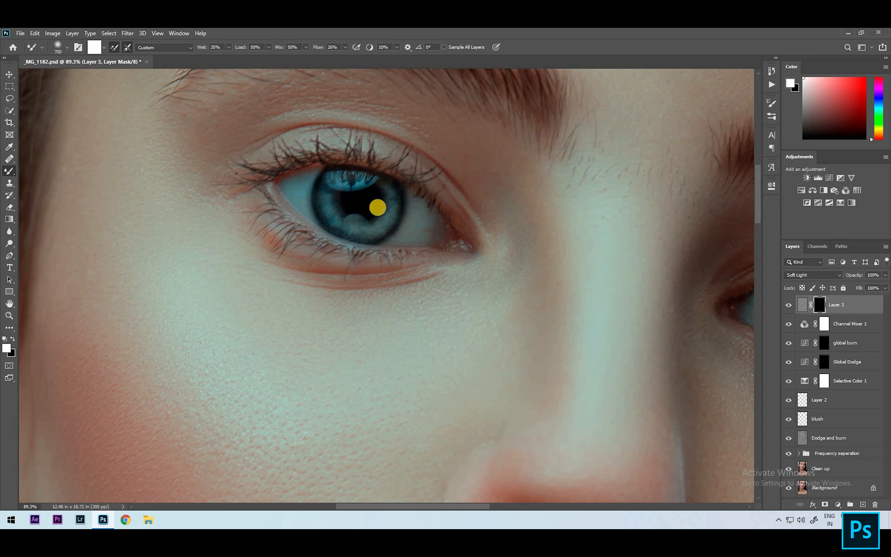
{"action": "right_click", "coordinate": [15, 171]}
{"action": "left_click", "coordinate": [36, 174]}
{"action": "left_click", "coordinate": [272, 47]}
{"action": "left_click_drag", "start_coordinate": [270, 59], "coordinate": [311, 59]}
{"action": "left_click", "coordinate": [363, 190]}
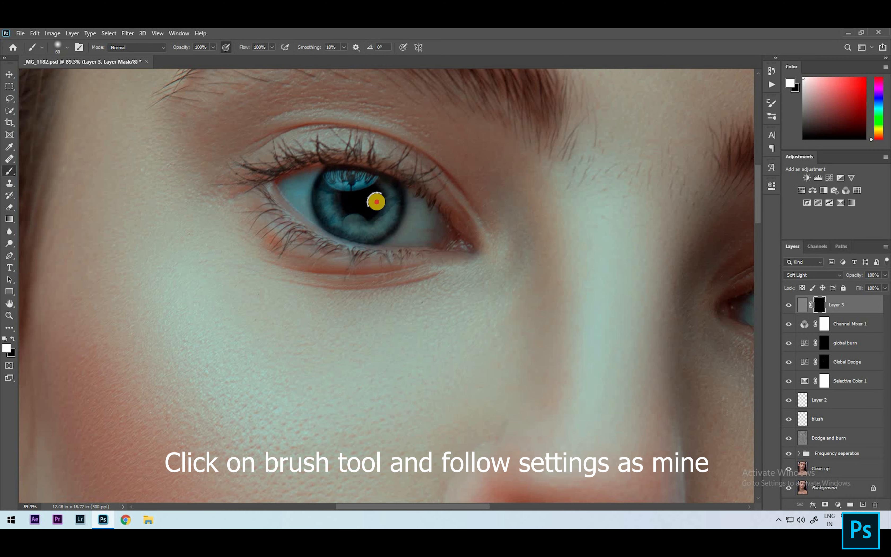
Step: Paint white over both eyes on the Layer 3 mask with the red mask overlay shown, and hide the overlay when done
{"action": "key", "text": "backslash"}
{"action": "mouse_move", "coordinate": [348, 195]}
{"action": "left_mouse_down"}
{"action": "mouse_move", "coordinate": [309, 188]}
{"action": "mouse_move", "coordinate": [341, 179]}
{"action": "mouse_move", "coordinate": [300, 183]}
{"action": "mouse_move", "coordinate": [349, 219]}
{"action": "mouse_move", "coordinate": [324, 211]}
{"action": "mouse_move", "coordinate": [387, 233]}
{"action": "mouse_move", "coordinate": [431, 231]}
{"action": "left_mouse_up"}
{"action": "mouse_move", "coordinate": [397, 203]}
{"action": "left_mouse_down"}
{"action": "mouse_move", "coordinate": [418, 210]}
{"action": "mouse_move", "coordinate": [432, 232]}
{"action": "mouse_move", "coordinate": [389, 227]}
{"action": "mouse_move", "coordinate": [424, 229]}
{"action": "left_mouse_up"}
{"action": "left_click_drag", "start_coordinate": [607, 280], "coordinate": [354, 217]}
{"action": "mouse_move", "coordinate": [515, 237]}
{"action": "left_mouse_down"}
{"action": "mouse_move", "coordinate": [527, 243]}
{"action": "mouse_move", "coordinate": [505, 246]}
{"action": "mouse_move", "coordinate": [523, 257]}
{"action": "mouse_move", "coordinate": [599, 276]}
{"action": "mouse_move", "coordinate": [536, 262]}
{"action": "mouse_move", "coordinate": [638, 276]}
{"action": "mouse_move", "coordinate": [556, 235]}
{"action": "mouse_move", "coordinate": [599, 244]}
{"action": "mouse_move", "coordinate": [538, 232]}
{"action": "mouse_move", "coordinate": [593, 239]}
{"action": "mouse_move", "coordinate": [632, 261]}
{"action": "mouse_move", "coordinate": [628, 274]}
{"action": "left_mouse_up"}
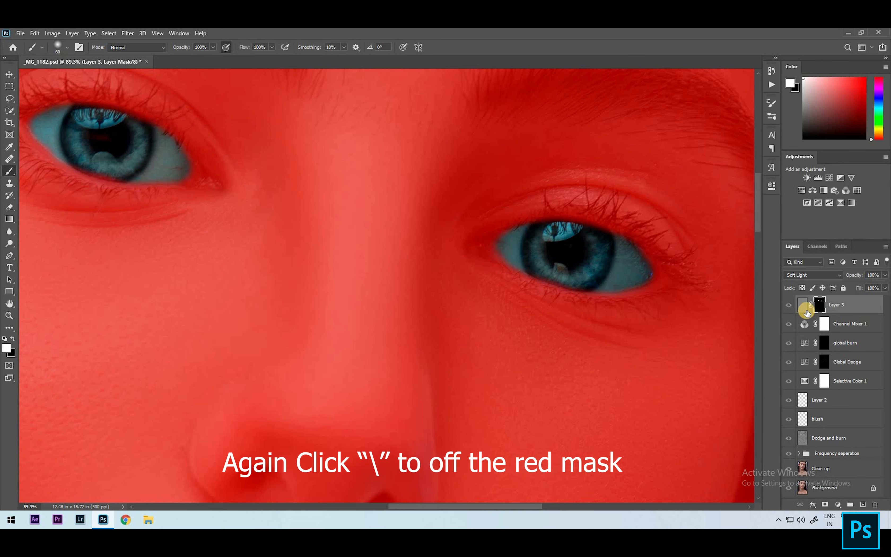
{"action": "key", "text": "backslash"}
{"action": "scroll", "coordinate": [461, 236], "scroll_direction": "down", "scroll_amount": 5}
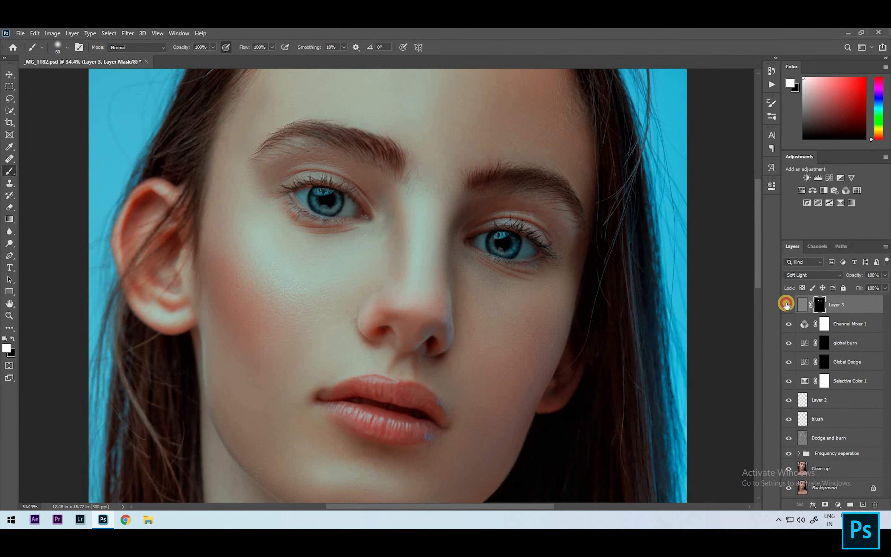
{"action": "scroll", "coordinate": [348, 197], "scroll_direction": "up", "scroll_amount": 7}
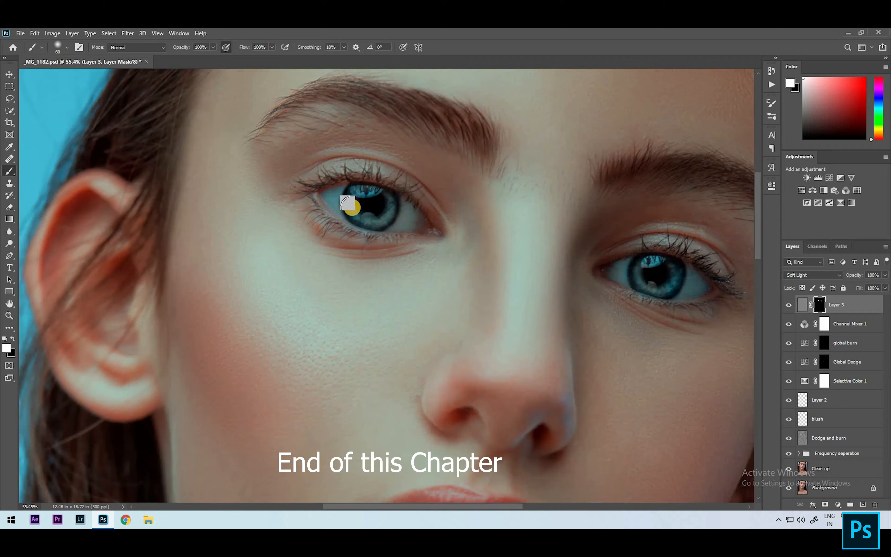